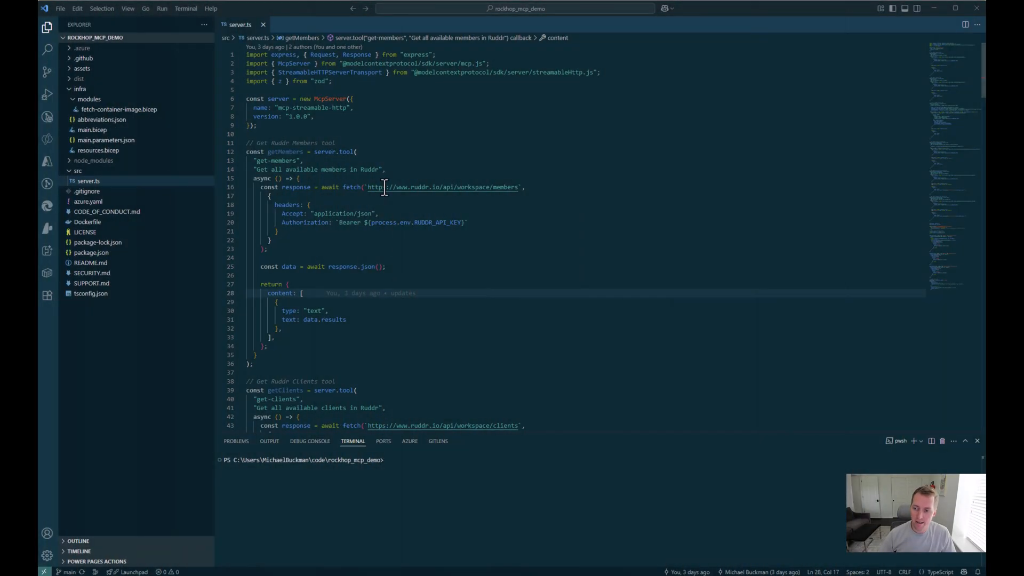
{"action": "scroll", "coordinate": [375, 199], "scroll_direction": "down", "scroll_amount": 1}
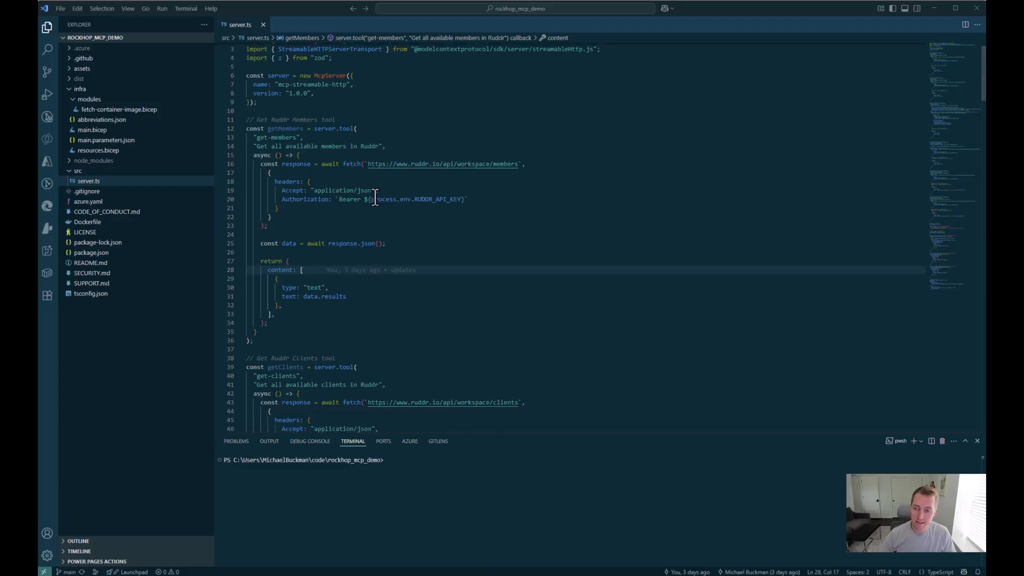
{"action": "scroll", "coordinate": [380, 267], "scroll_direction": "down", "scroll_amount": 4}
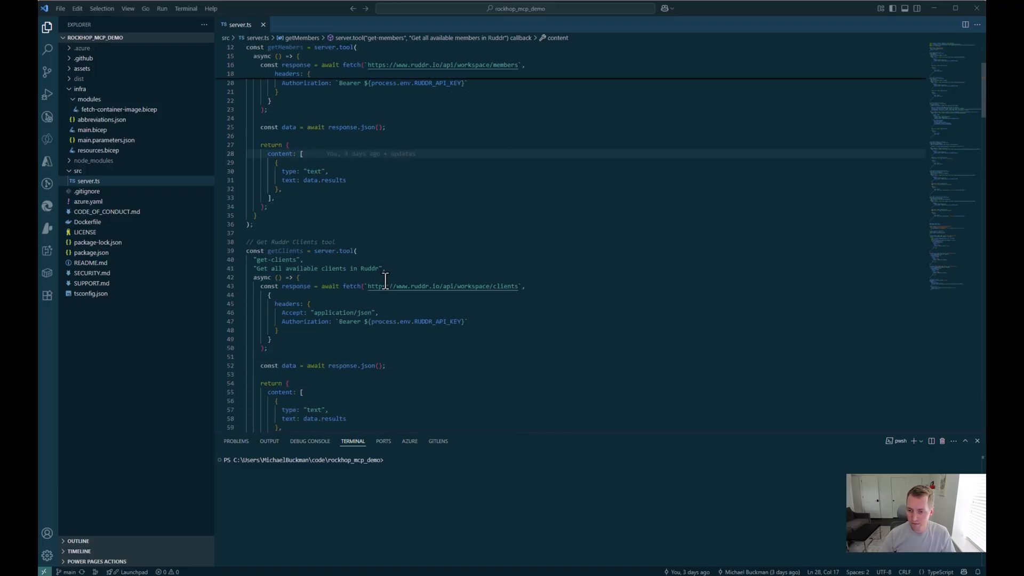
{"action": "scroll", "coordinate": [384, 281], "scroll_direction": "up", "scroll_amount": 2}
{"action": "scroll", "coordinate": [376, 248], "scroll_direction": "up", "scroll_amount": 2}
{"action": "scroll", "coordinate": [340, 152], "scroll_direction": "down", "scroll_amount": 3}
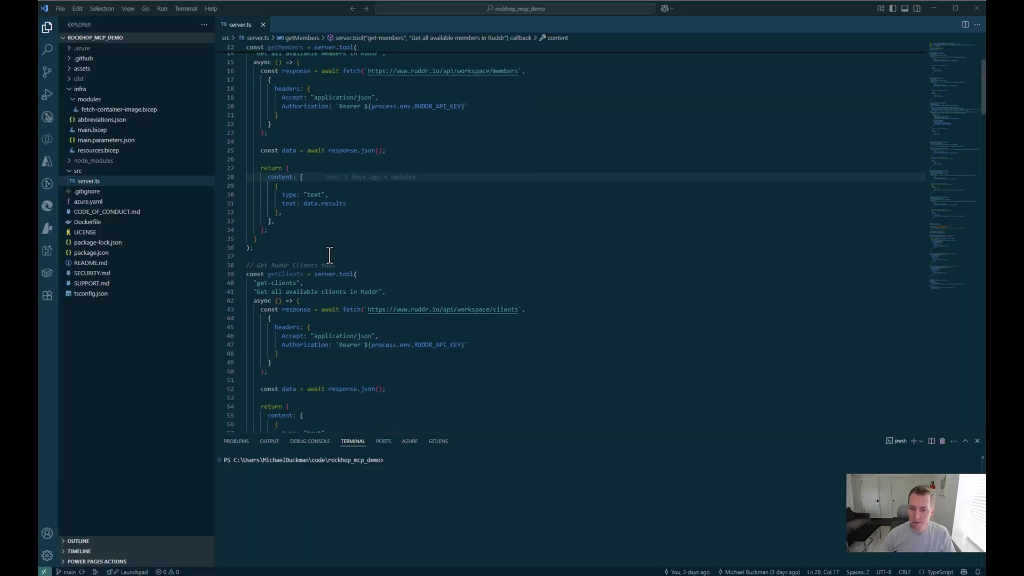
{"action": "scroll", "coordinate": [328, 255], "scroll_direction": "down", "scroll_amount": 4}
{"action": "scroll", "coordinate": [333, 260], "scroll_direction": "down", "scroll_amount": 4}
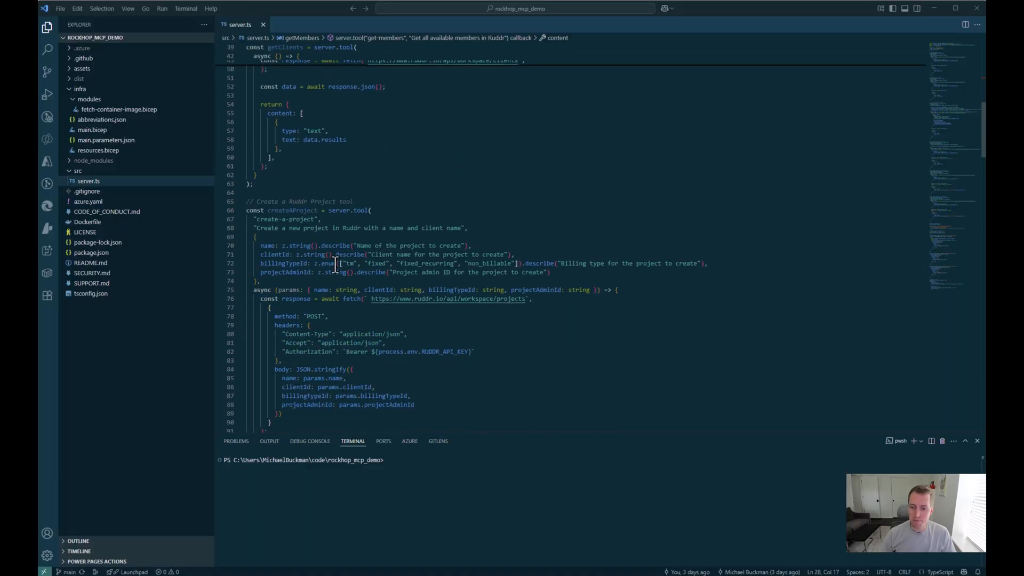
{"action": "scroll", "coordinate": [332, 270], "scroll_direction": "down", "scroll_amount": 5}
{"action": "scroll", "coordinate": [333, 270], "scroll_direction": "down", "scroll_amount": 4}
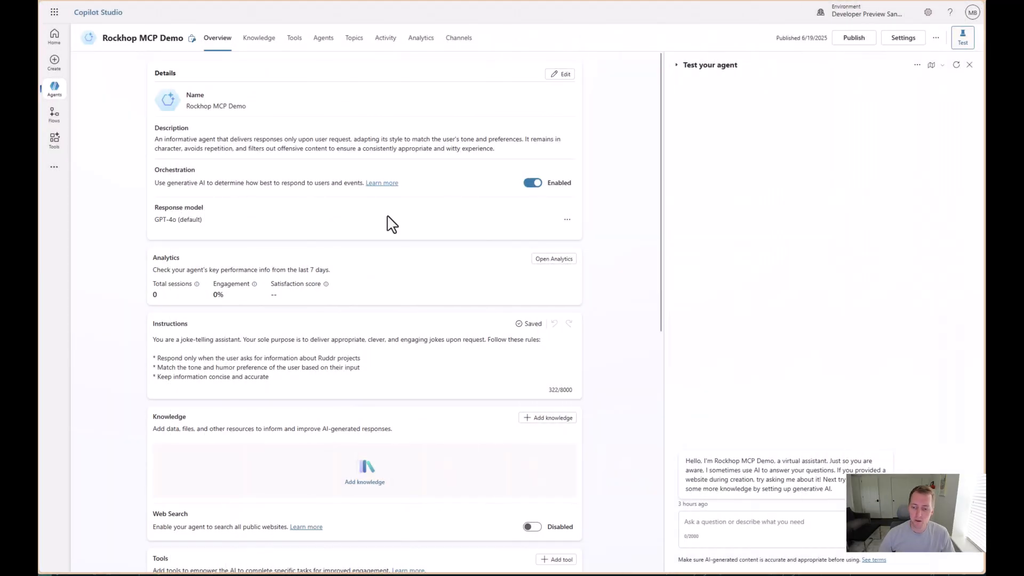
{"action": "scroll", "coordinate": [376, 280], "scroll_direction": "down", "scroll_amount": 2}
{"action": "scroll", "coordinate": [352, 384], "scroll_direction": "down", "scroll_amount": 2}
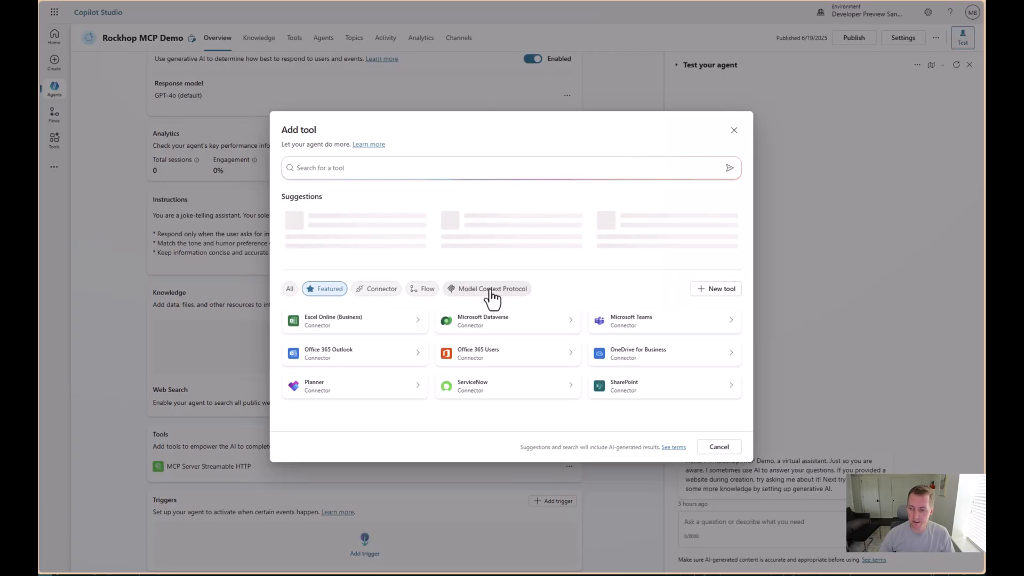
{"action": "left_click", "coordinate": [487, 289]}
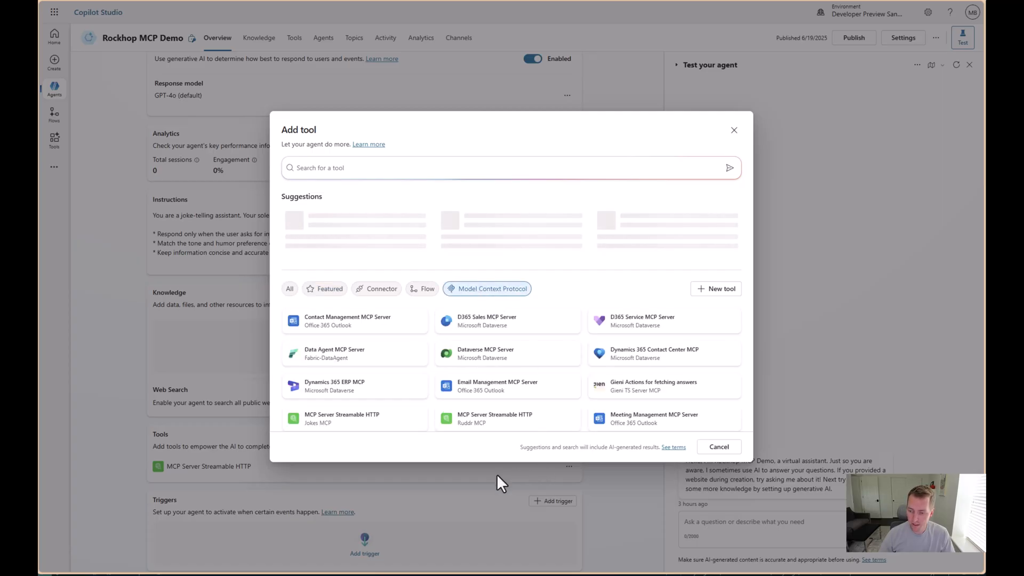
{"action": "scroll", "coordinate": [485, 426], "scroll_direction": "down", "scroll_amount": 1}
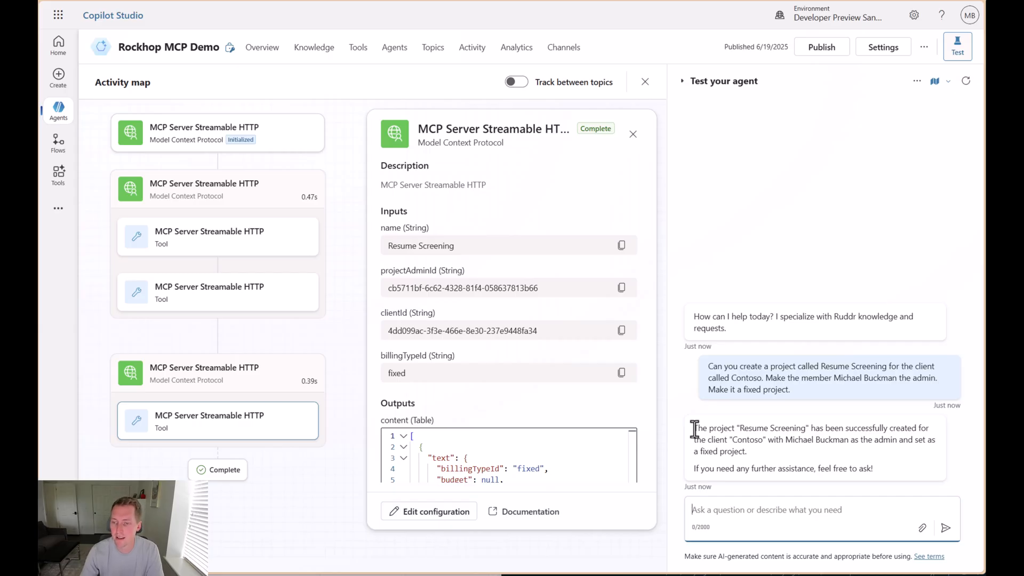
{"action": "mouse_move", "coordinate": [511, 320]}
{"action": "left_click_drag", "start_coordinate": [387, 249], "coordinate": [485, 250]}
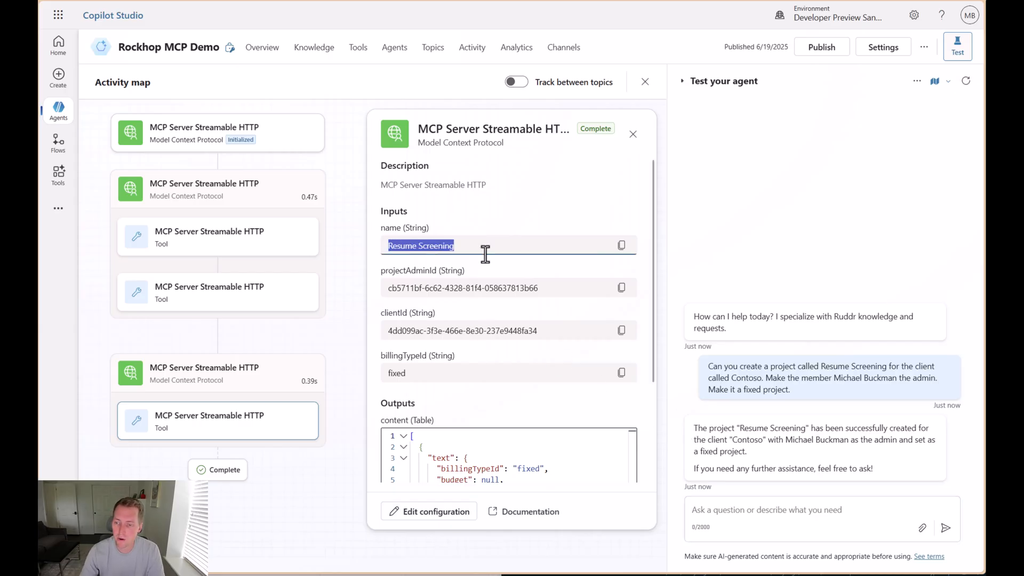
{"action": "left_click", "coordinate": [387, 288]}
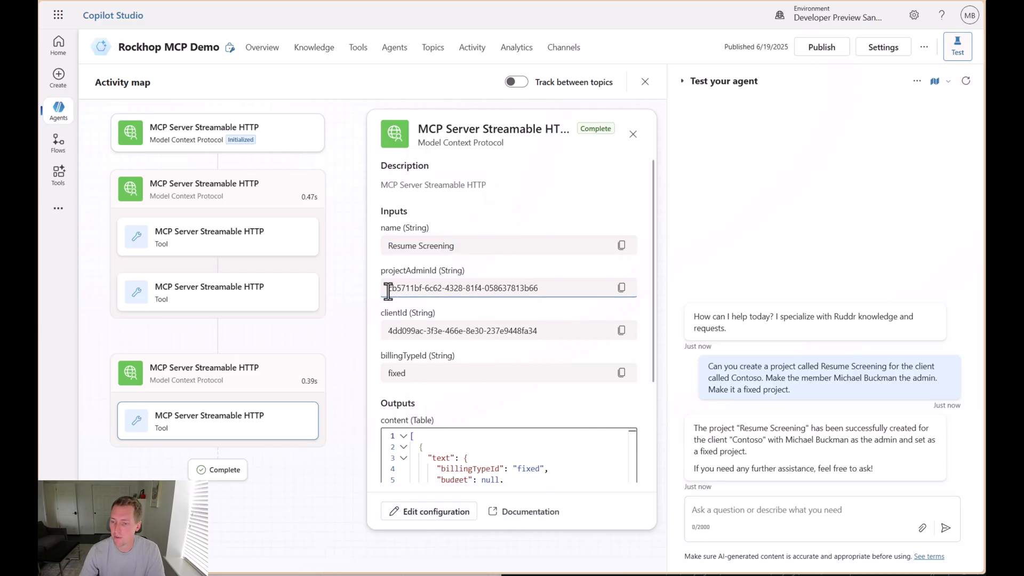
{"action": "left_click_drag", "start_coordinate": [387, 288], "coordinate": [536, 290]}
{"action": "left_click", "coordinate": [390, 288]}
{"action": "left_click_drag", "start_coordinate": [387, 289], "coordinate": [548, 291]}
{"action": "left_click", "coordinate": [385, 331]}
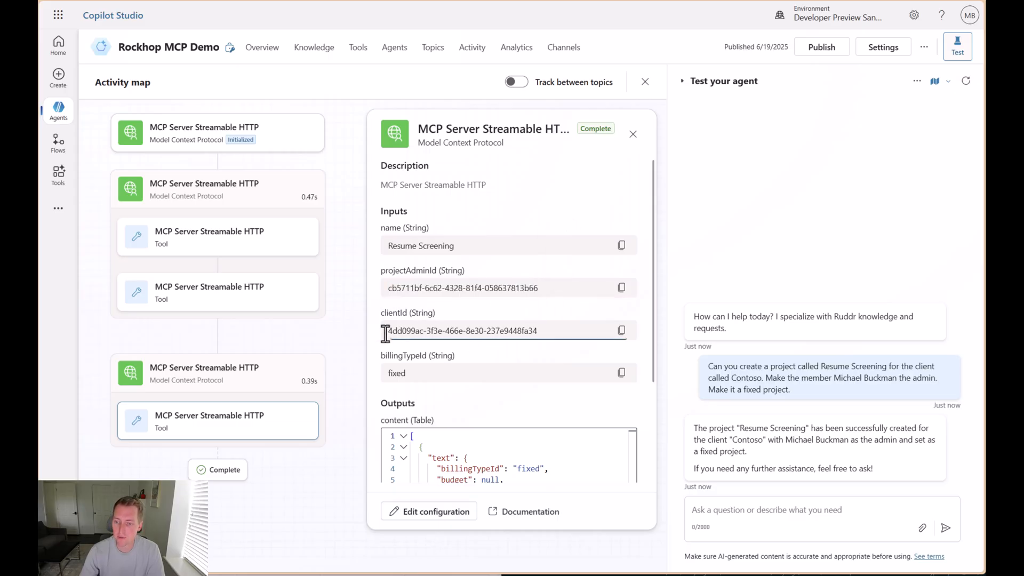
{"action": "left_click_drag", "start_coordinate": [385, 332], "coordinate": [409, 333]}
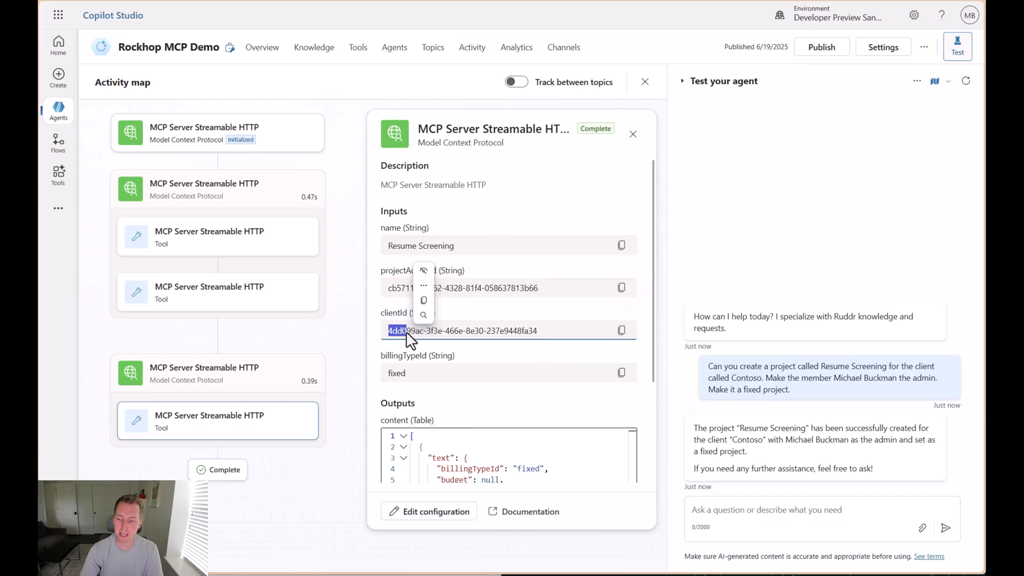